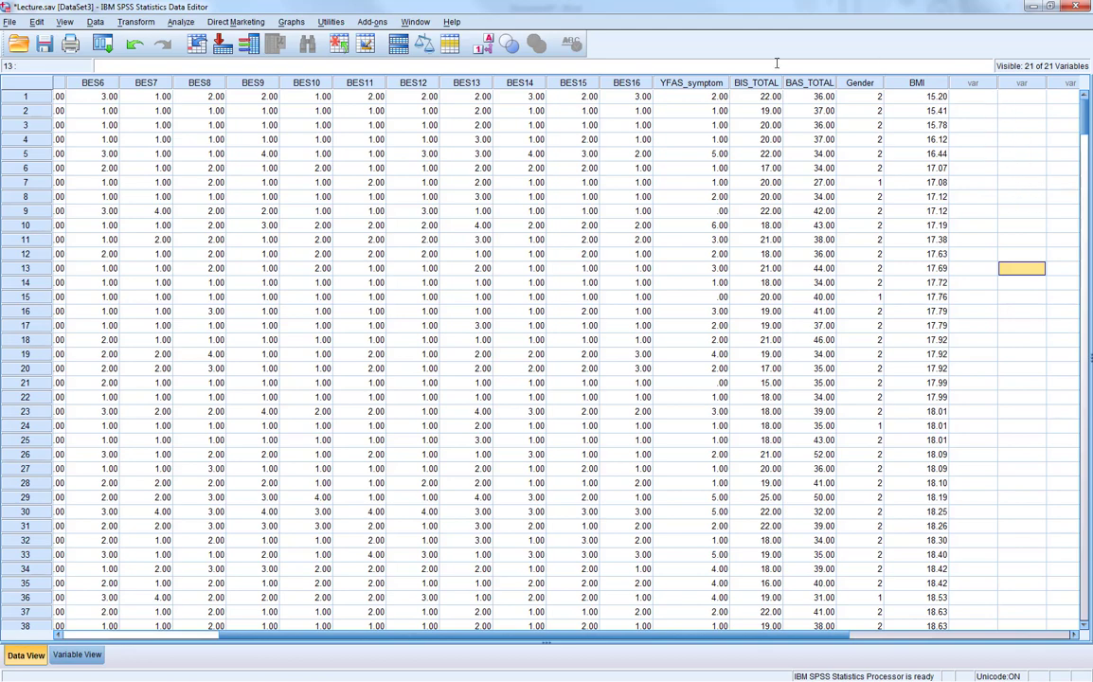
- Select the YFAS_symptom, BIS_TOTAL, BAS_TOTAL and BMI columns in the data sheet, then clear the selection
left_click(694, 83)
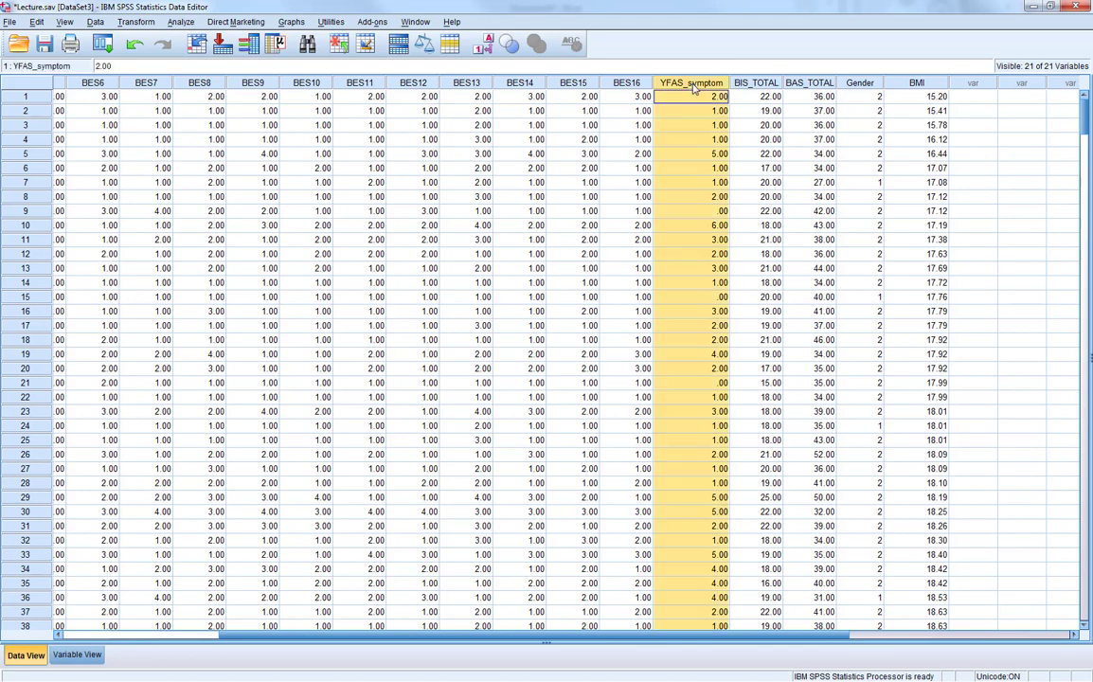
left_click(757, 84)
left_click(809, 83)
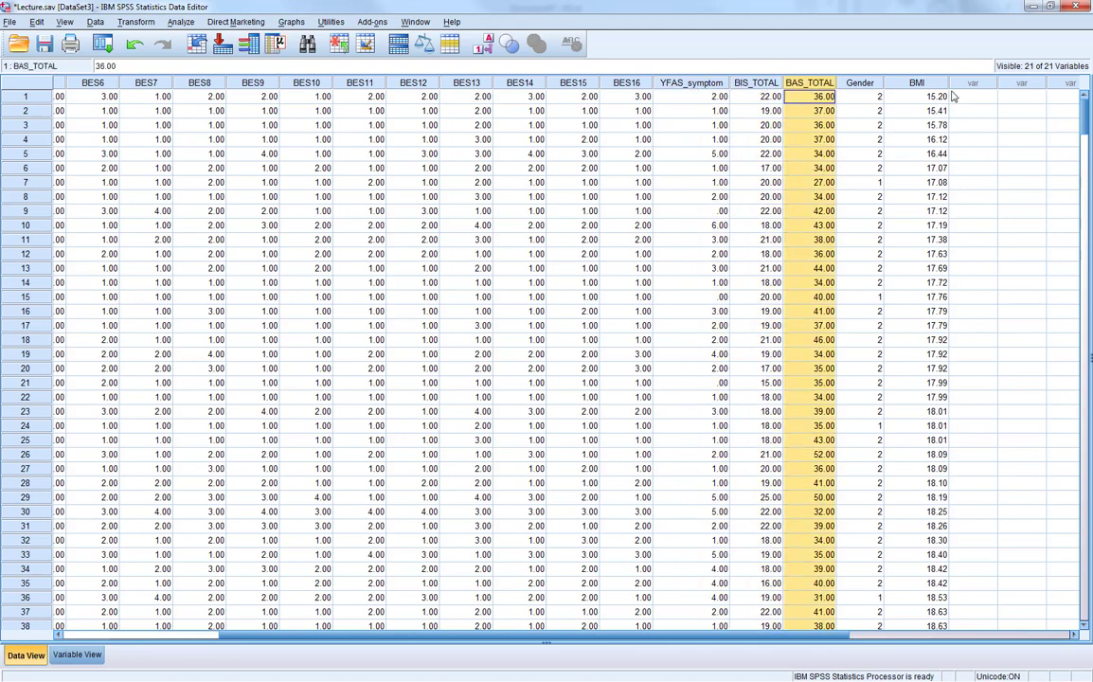
left_click(916, 83)
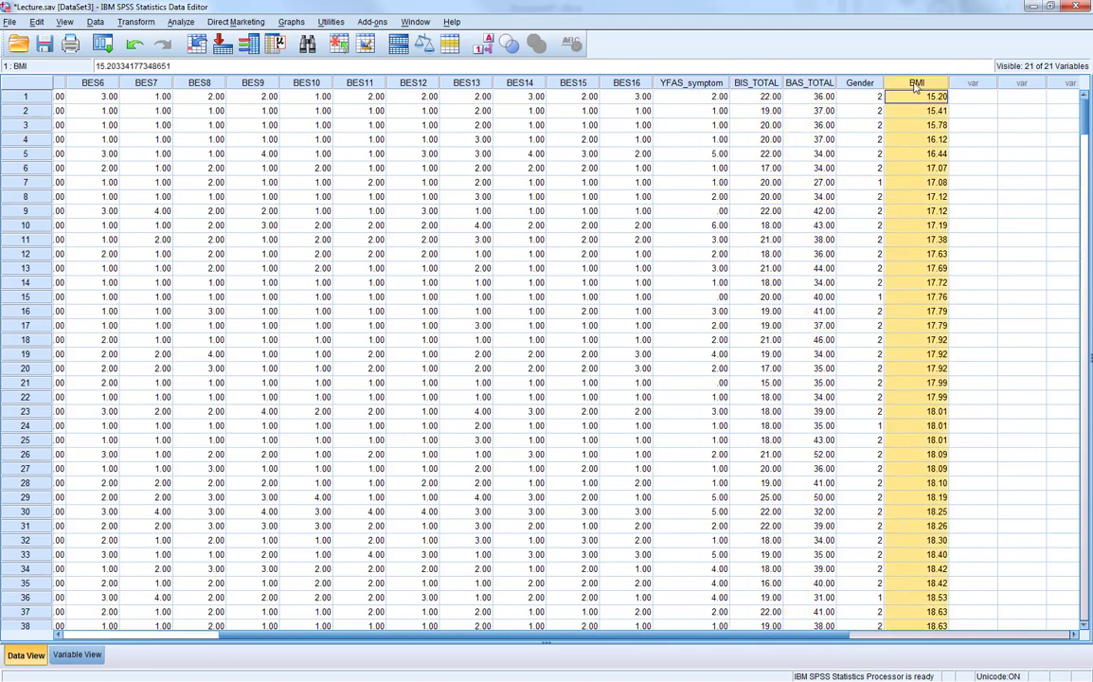
left_click(976, 141)
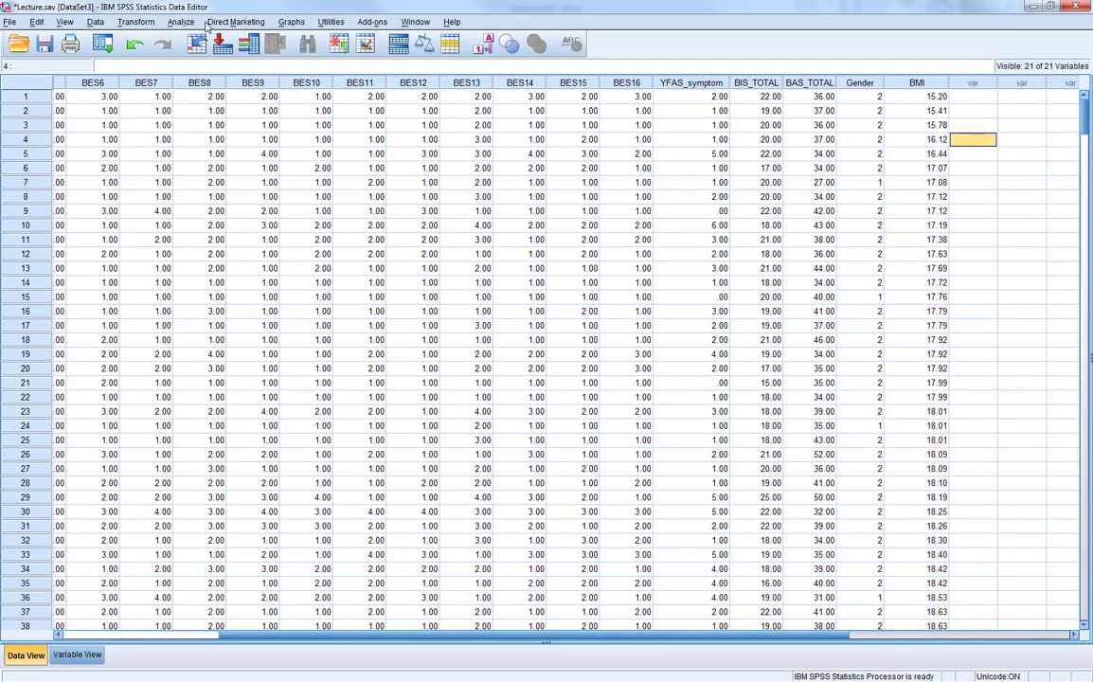
- Run a Bivariate two-tailed Pearson correlation on BMI, YFAS, BIS_TOTAL and BAS_TOTAL
left_click(173, 21)
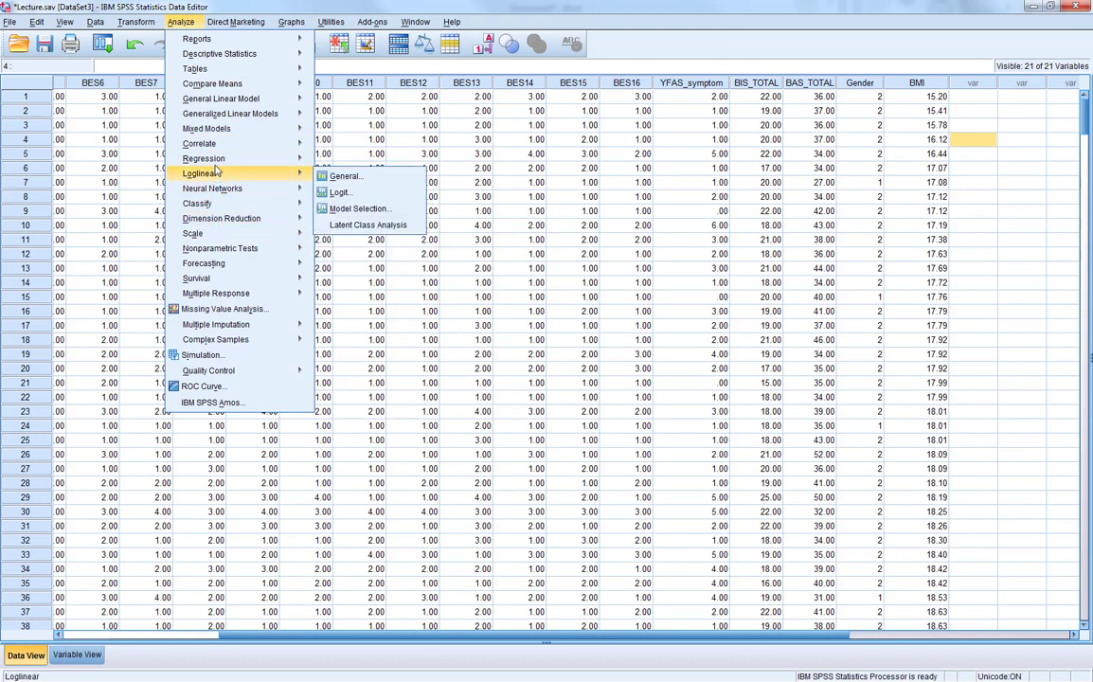
mouse_move(201, 143)
left_click(331, 140)
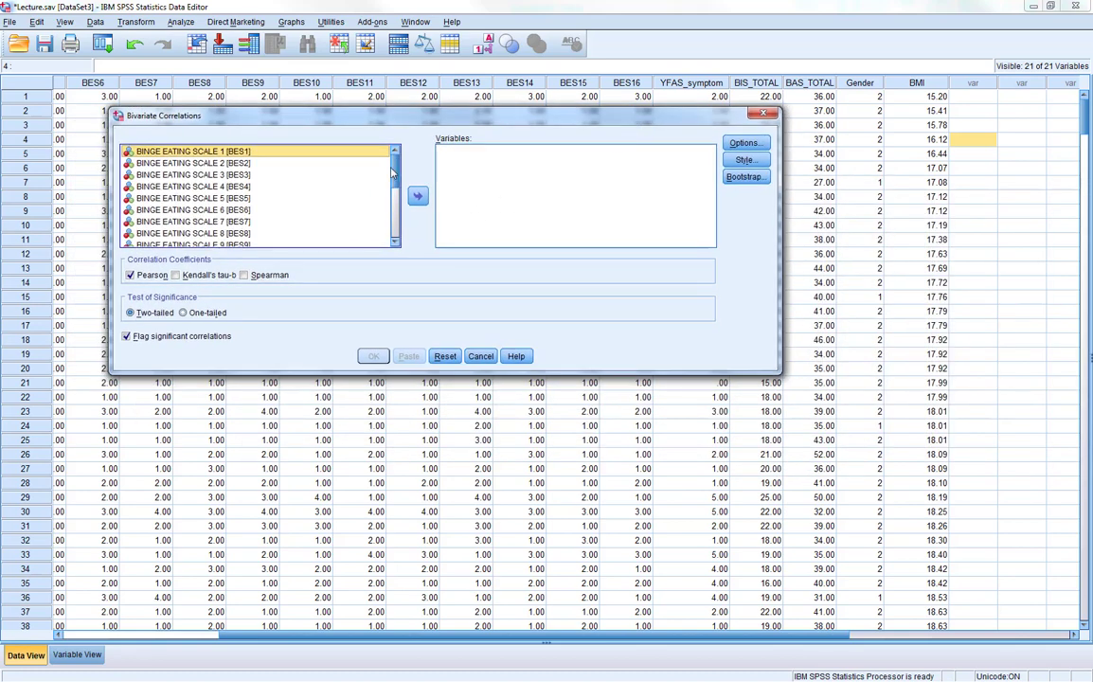
scroll(392, 171, "down", 5)
left_click(208, 241)
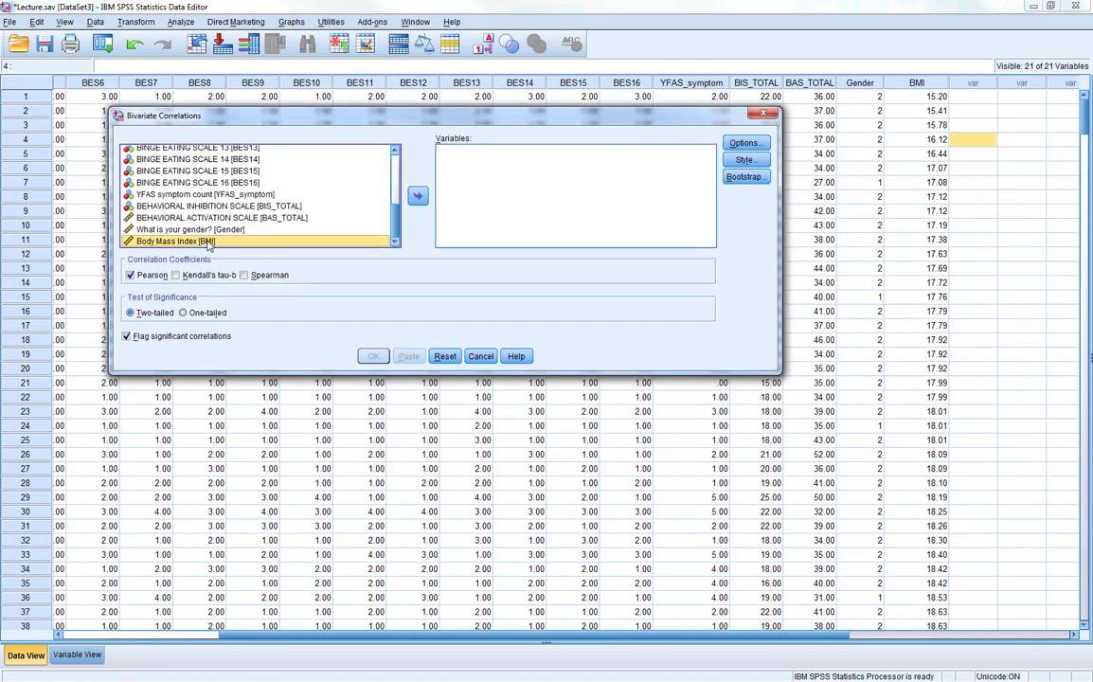
left_click_drag(249, 221, 228, 201)
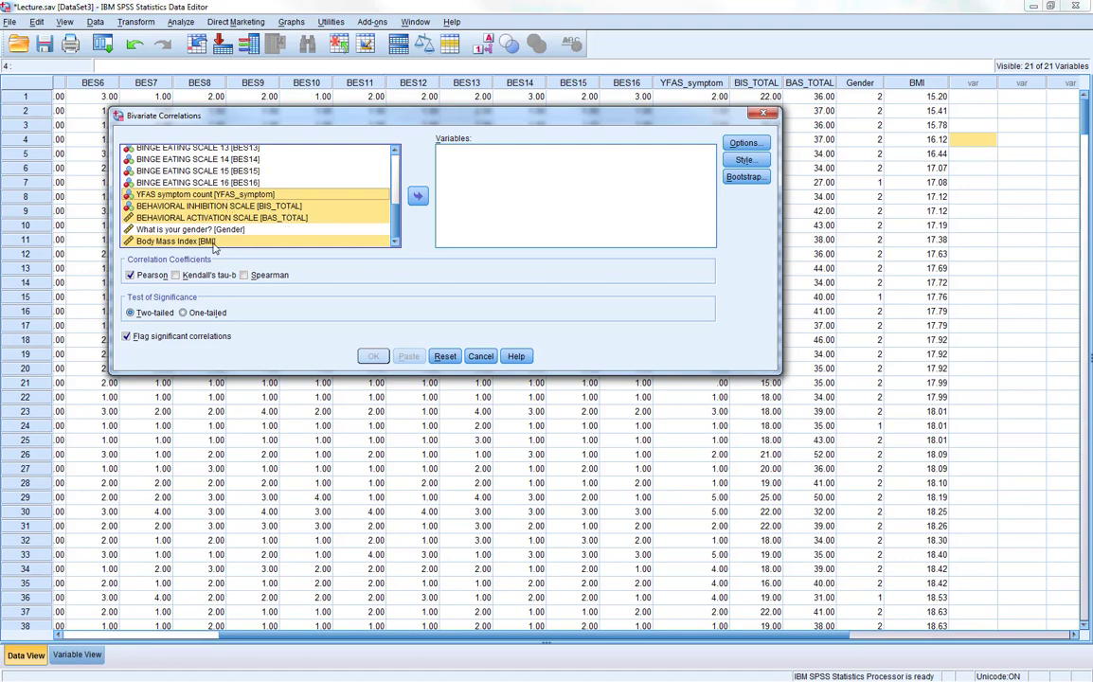
left_click(417, 195)
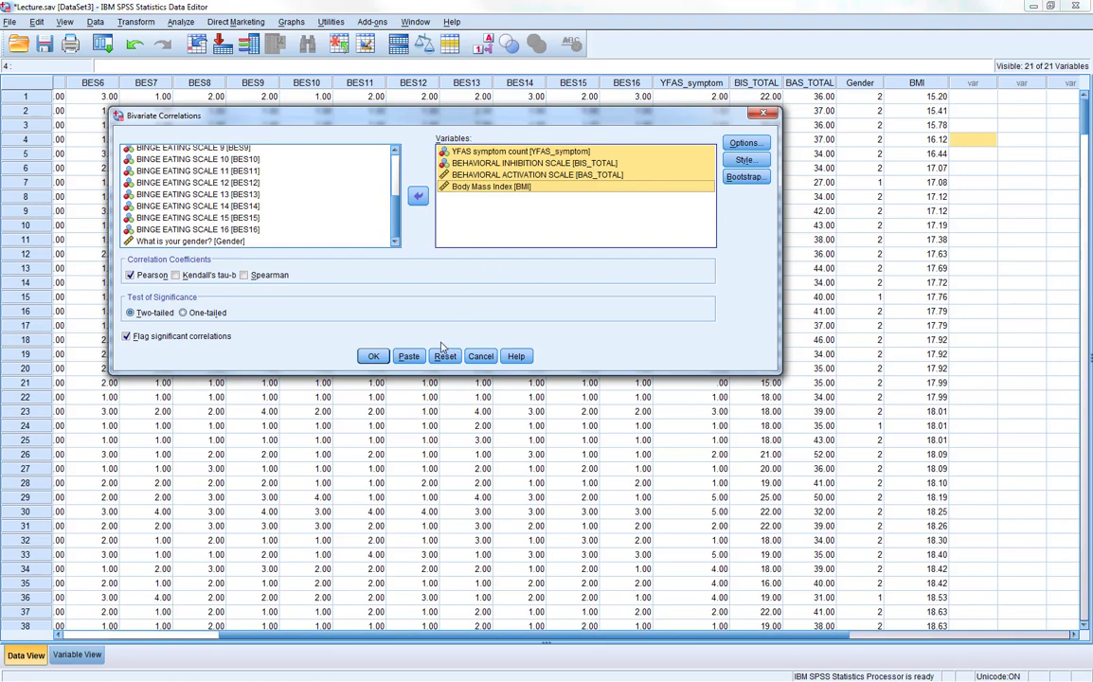
left_click(371, 356)
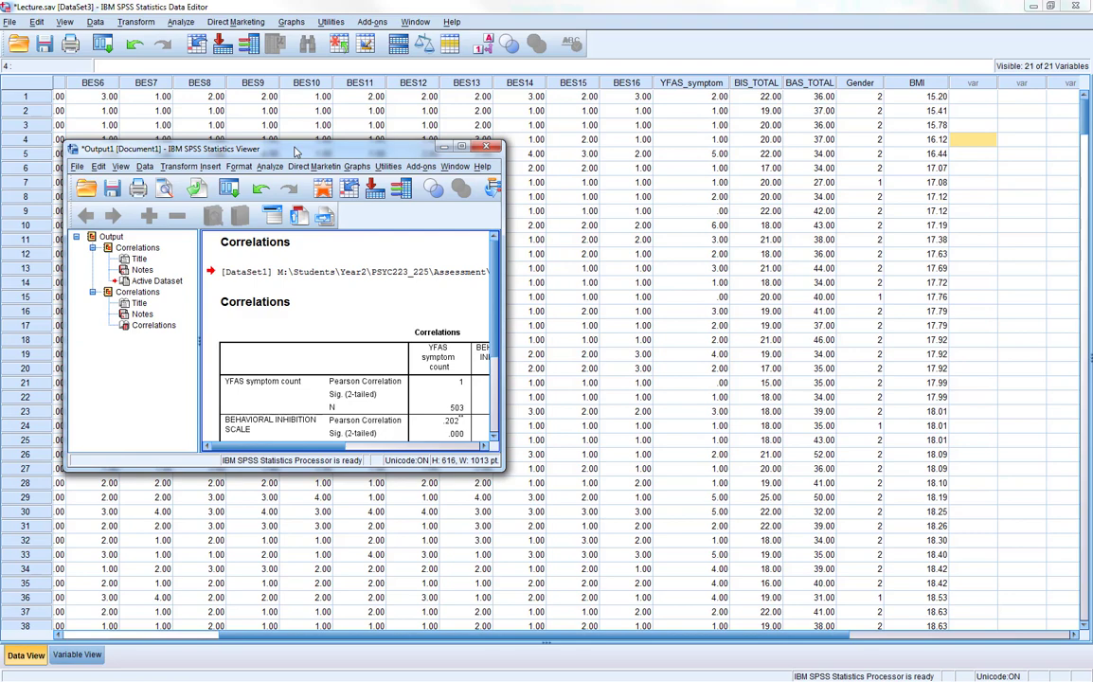
- Maximise the Output Viewer and select the Correlations table showing YFAS correlations .202, .115 and .158
double_click(295, 142)
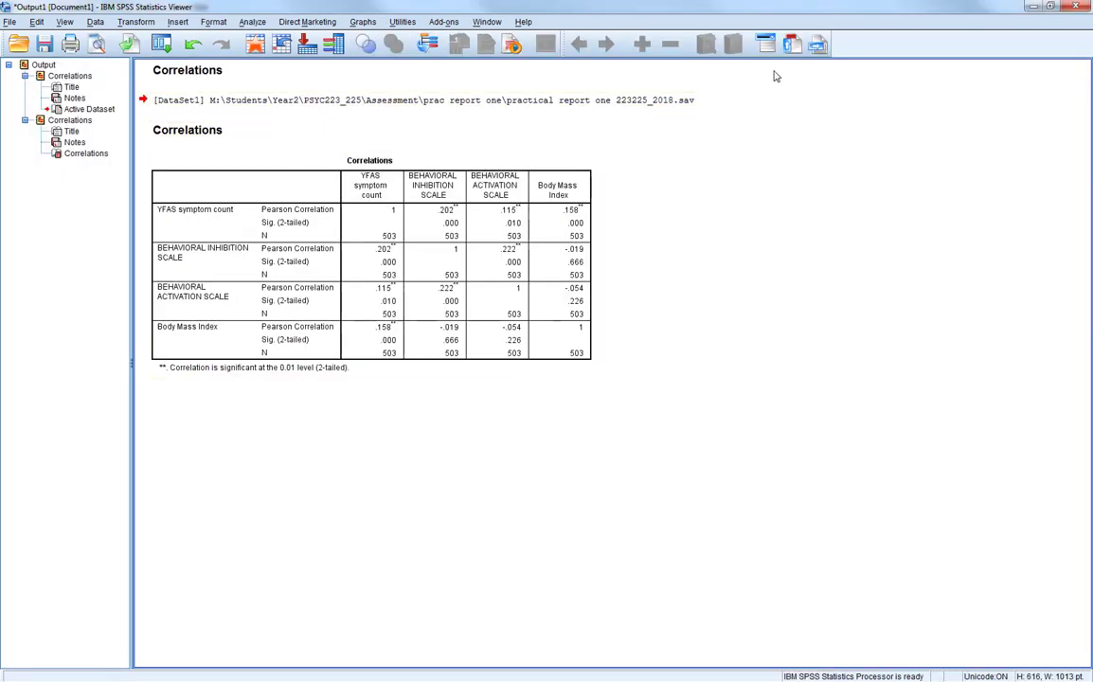
left_click(251, 188)
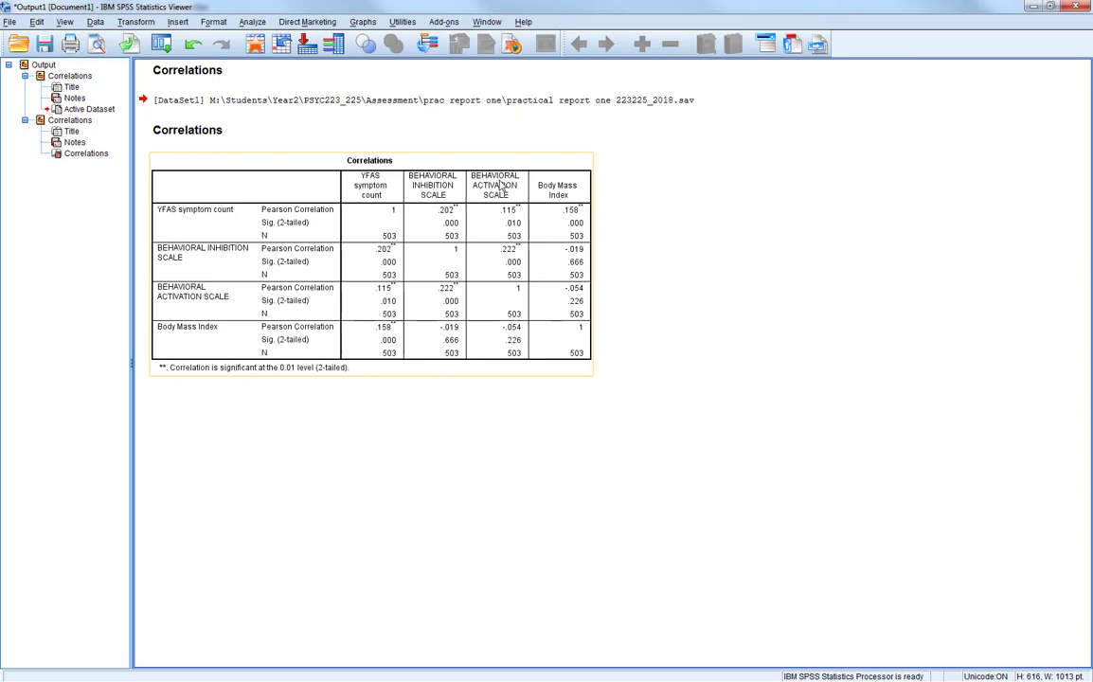
left_click(596, 192)
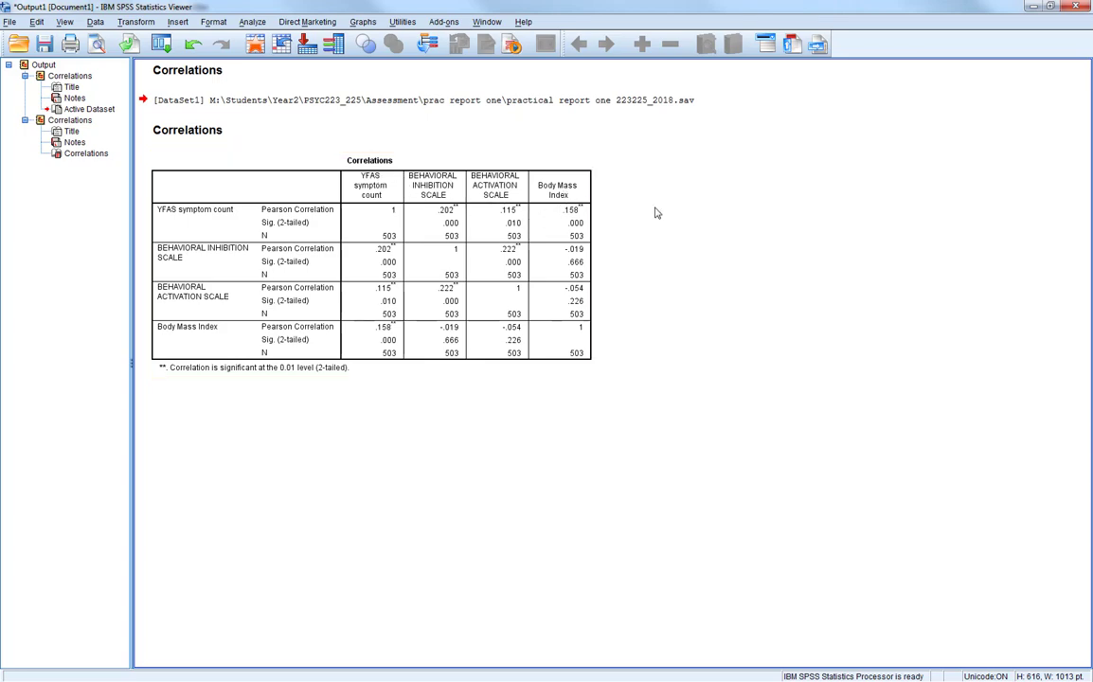
left_click(478, 322)
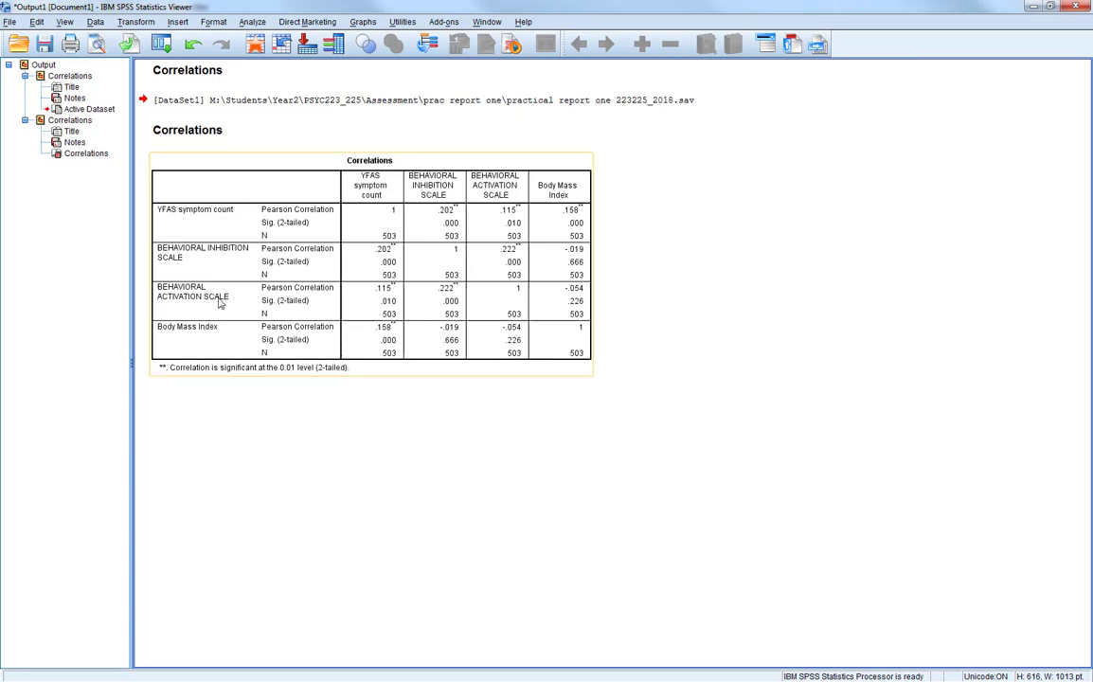
left_click(662, 303)
left_click(379, 217)
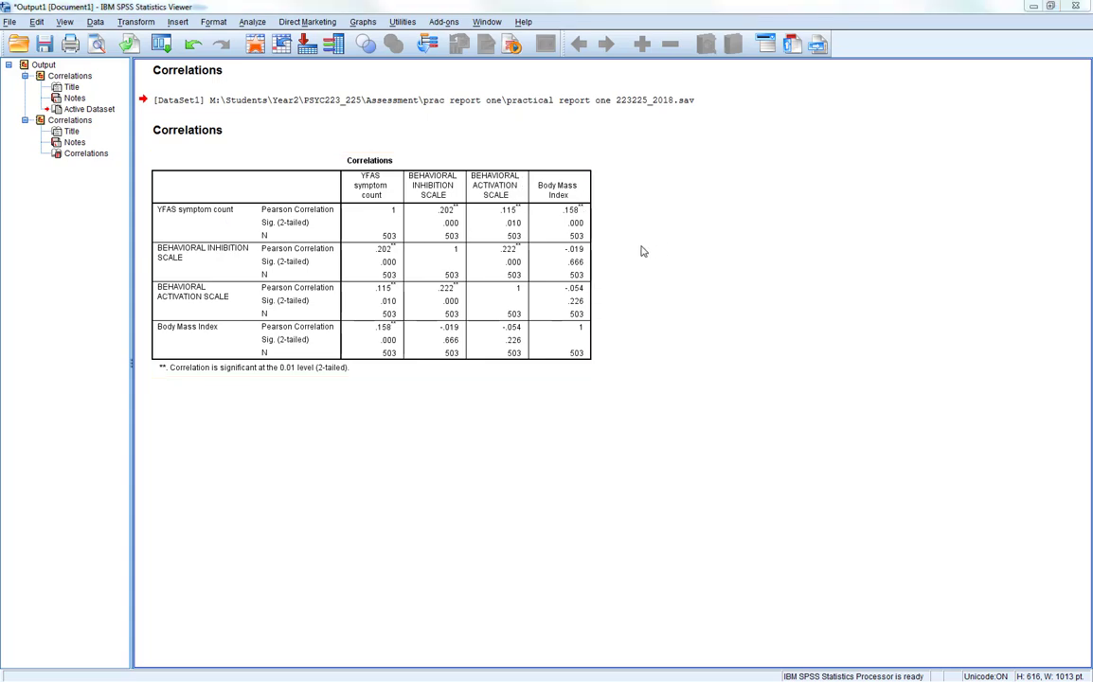
left_click(477, 270)
left_click(622, 246)
left_click_drag(1089, 245, 530, 376)
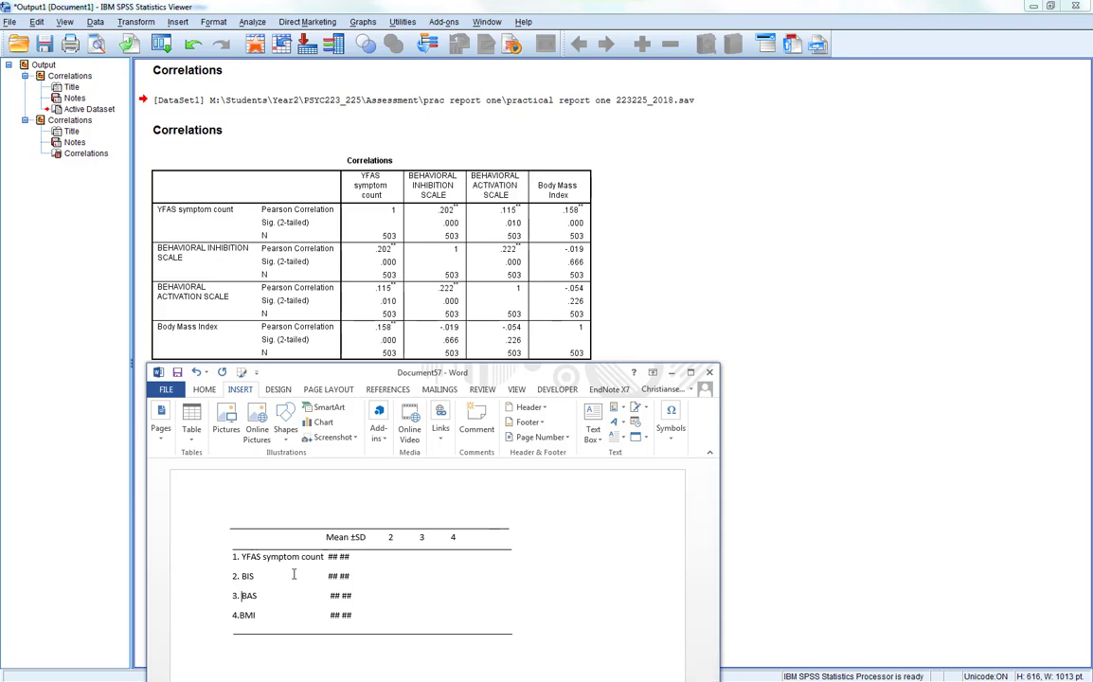
type(".")
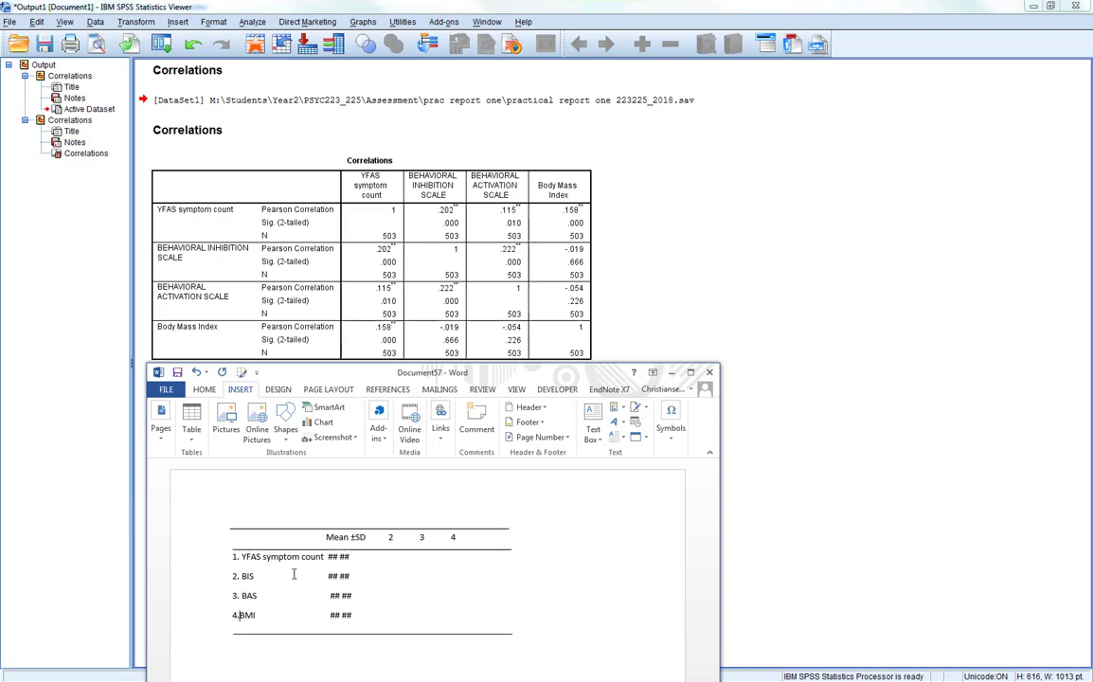
type(".")
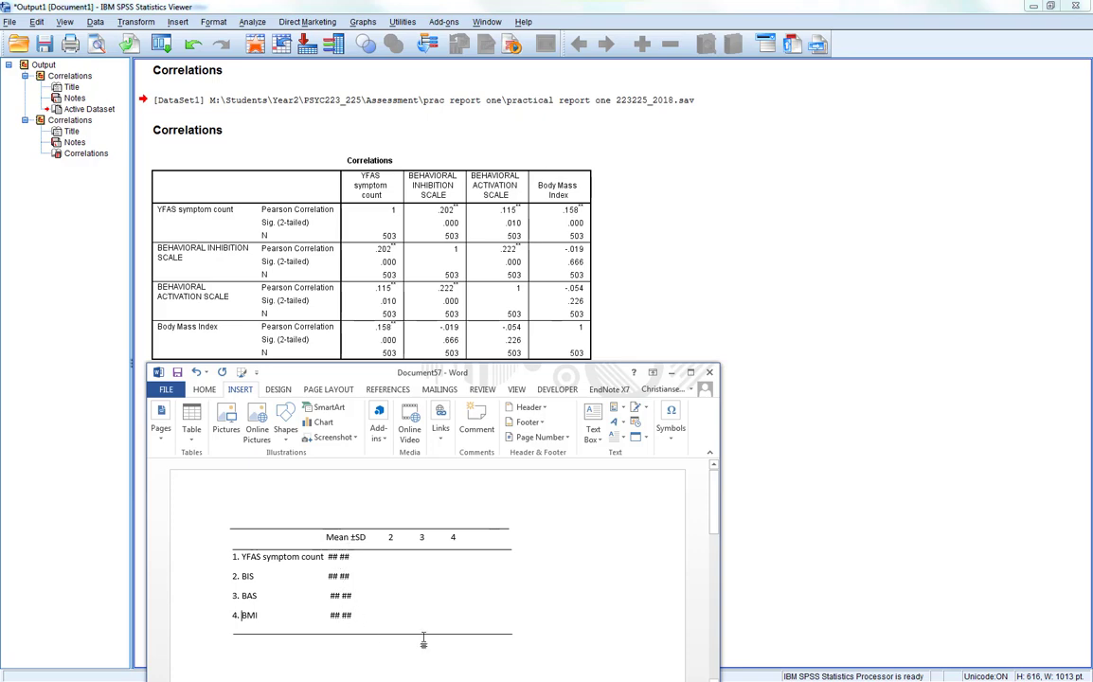
left_click(402, 560)
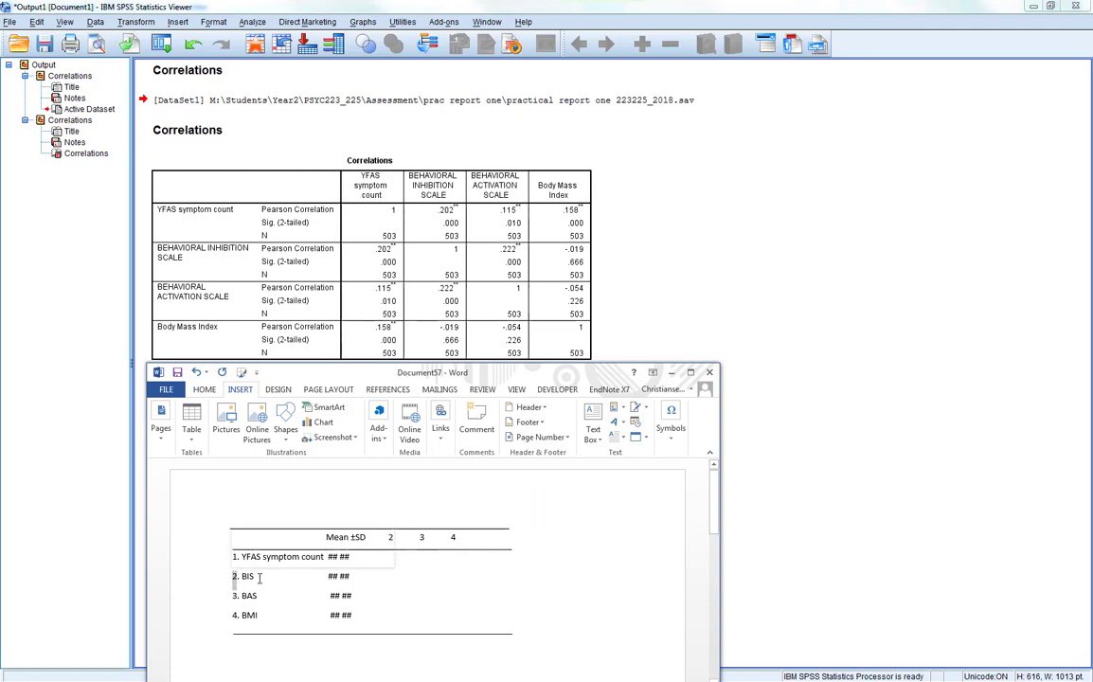
left_click(423, 538)
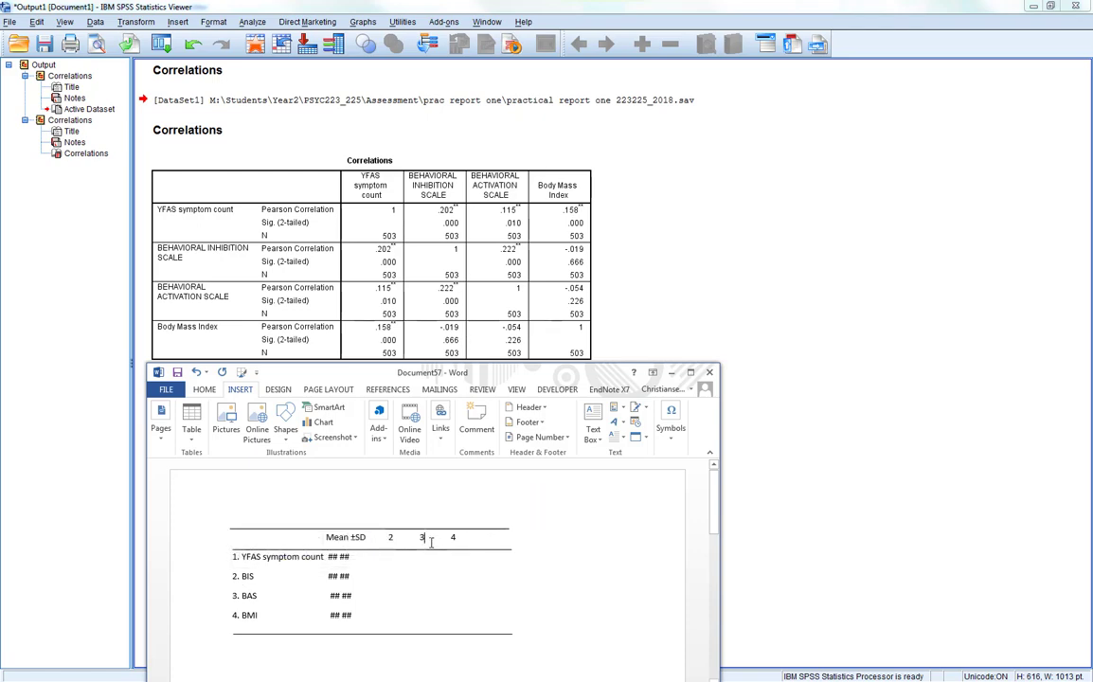
left_click(236, 595)
left_click(487, 538)
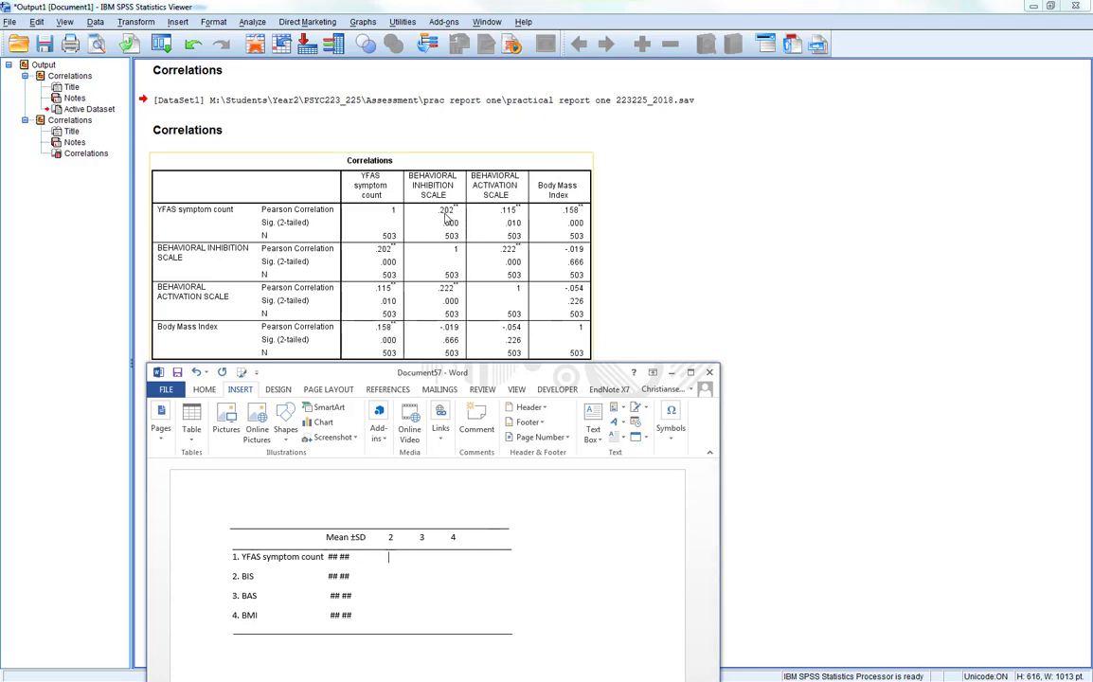
- Enter the correlations .20**, .12**, .16**, .22**, -.02 and -.05 into the YFAS, BIS and BAS rows
left_click(398, 558)
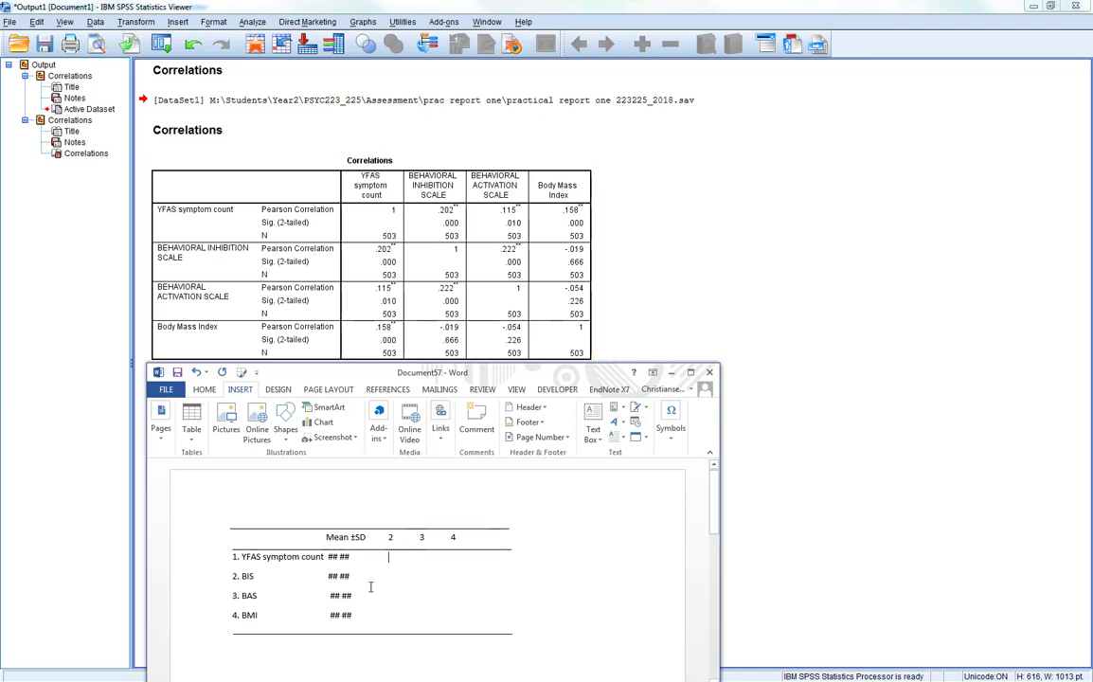
type(".20")
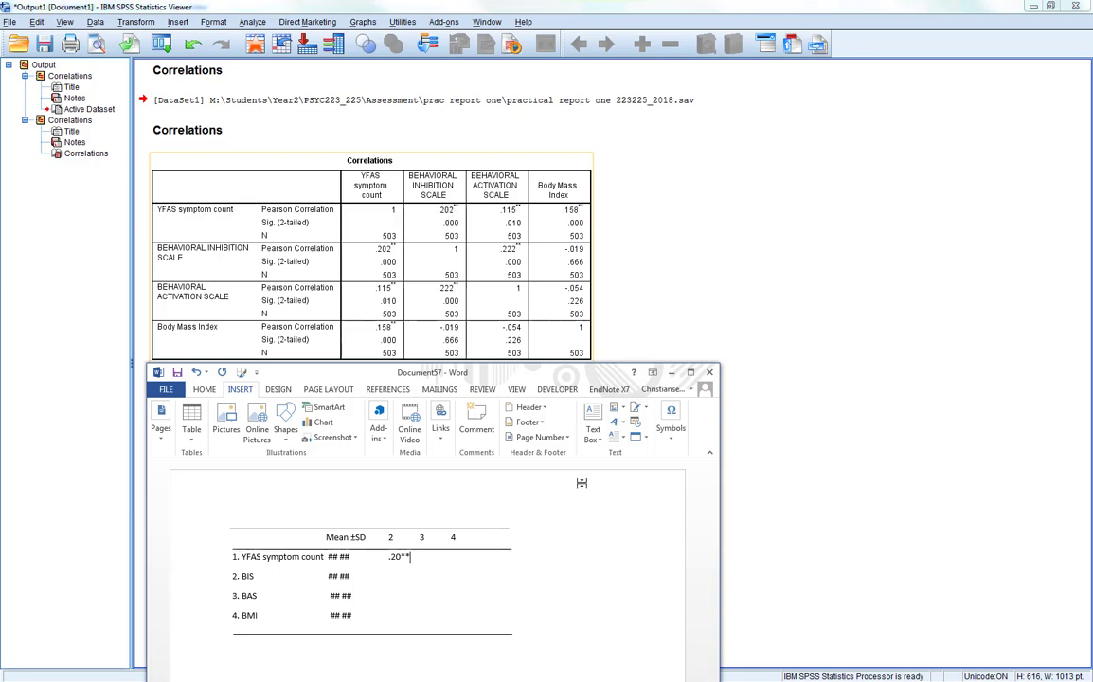
type("** ")
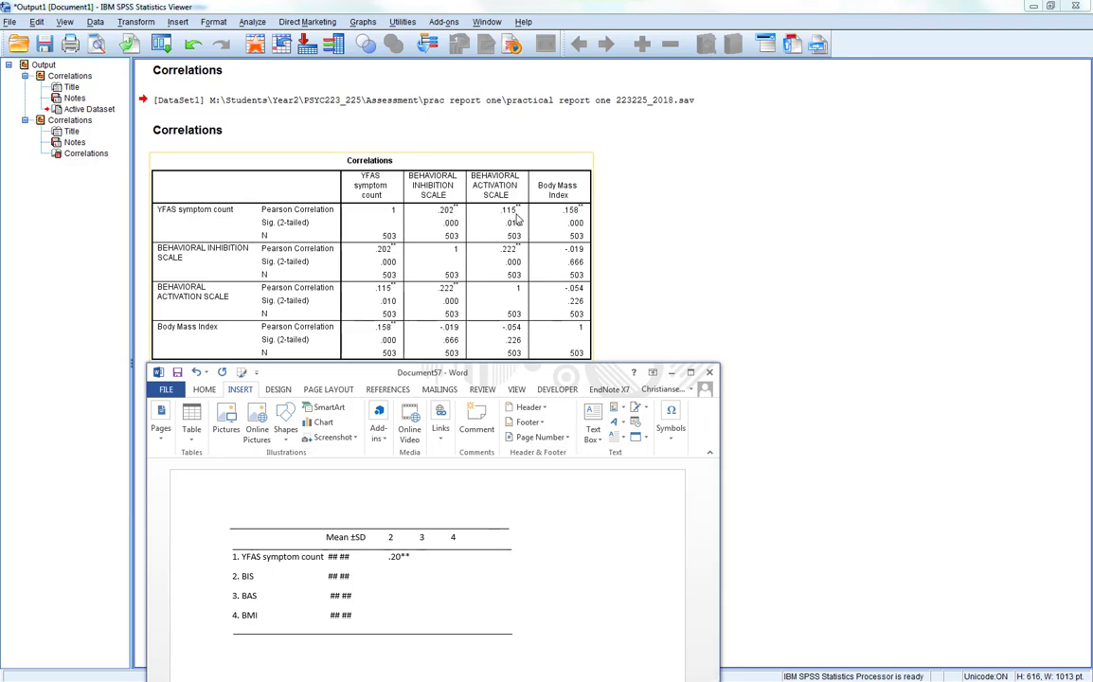
type(".12** .16*")
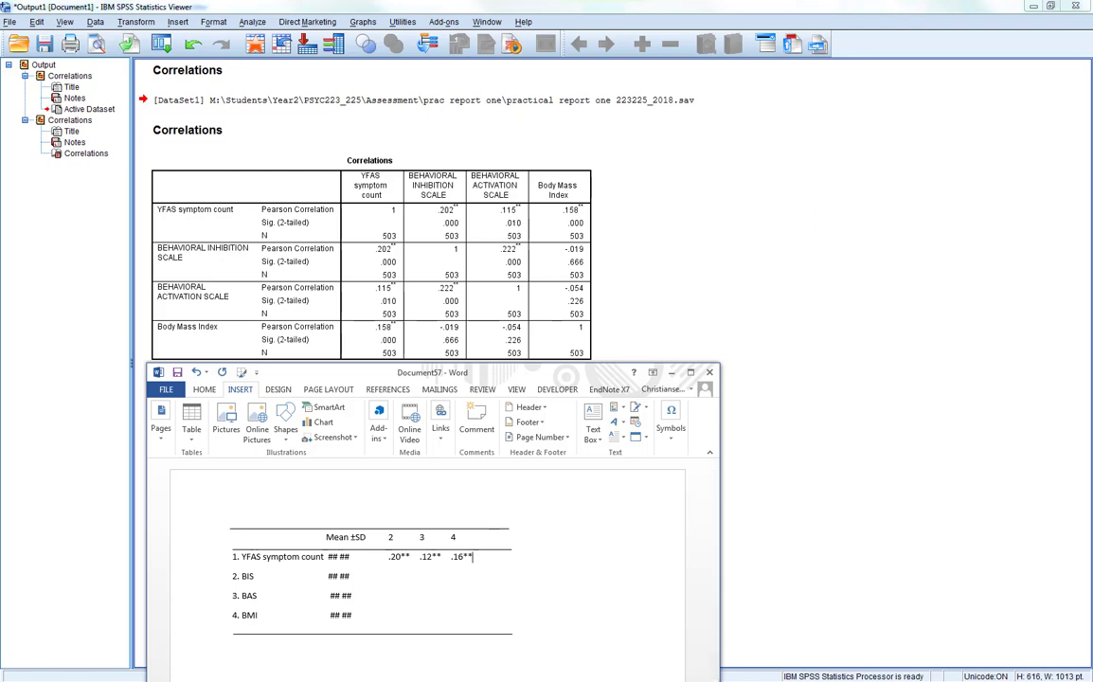
type("*")
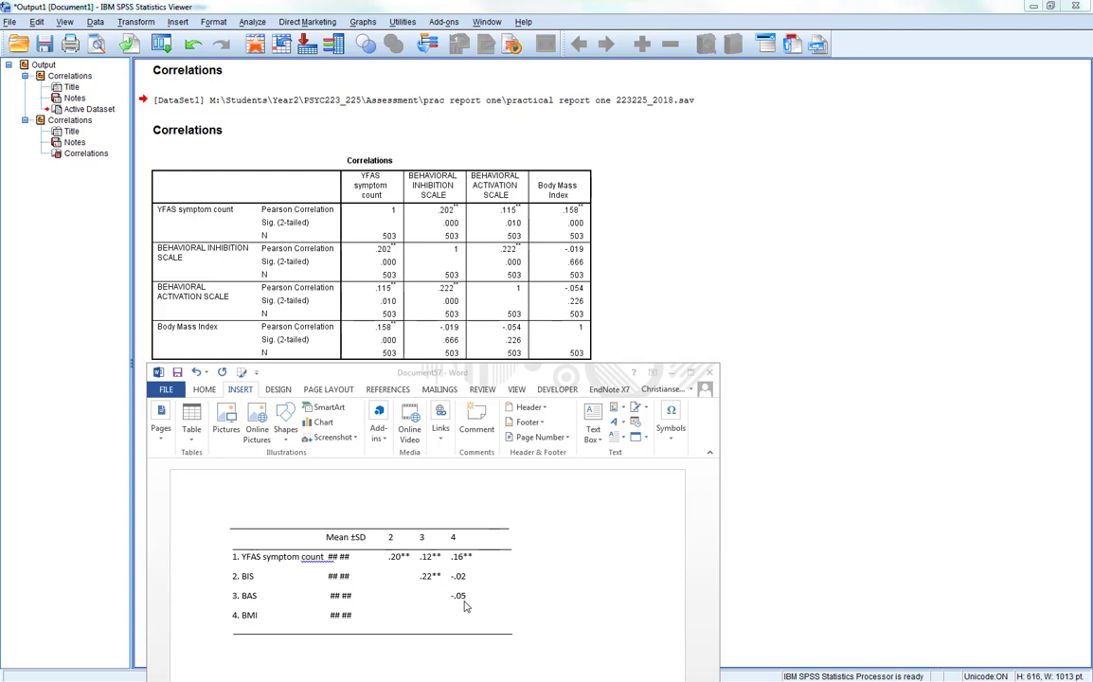
- Put a '-' in the BIS, BAS and BMI diagonal cells of the Word table
left_click(518, 614)
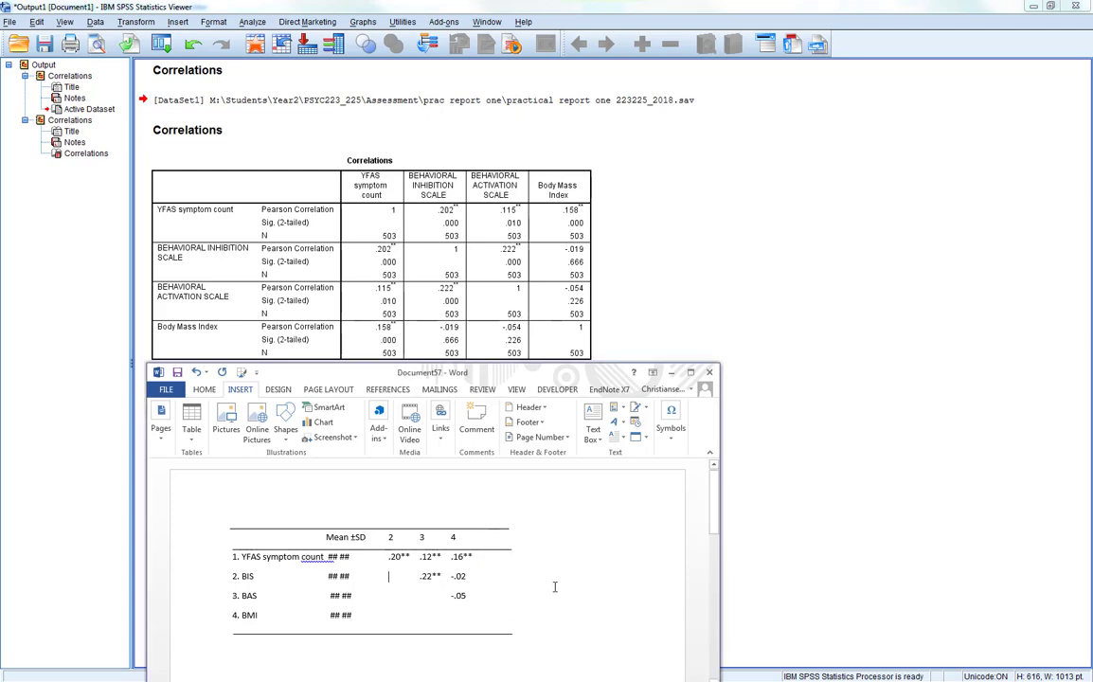
type("-")
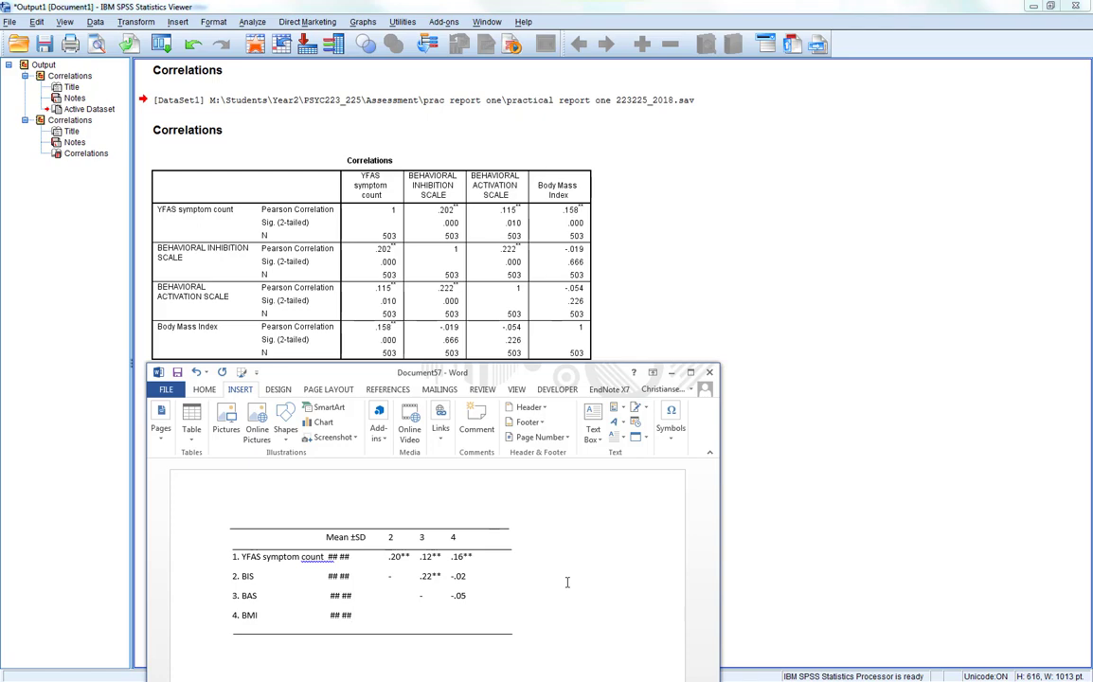
key("Tab")
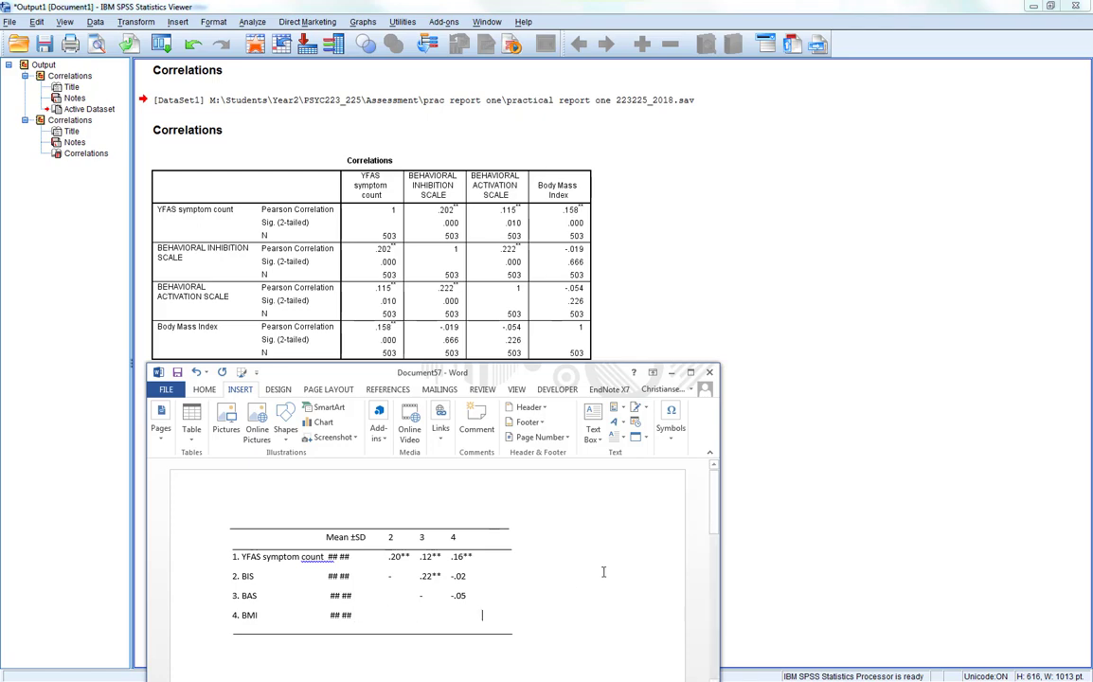
type("-")
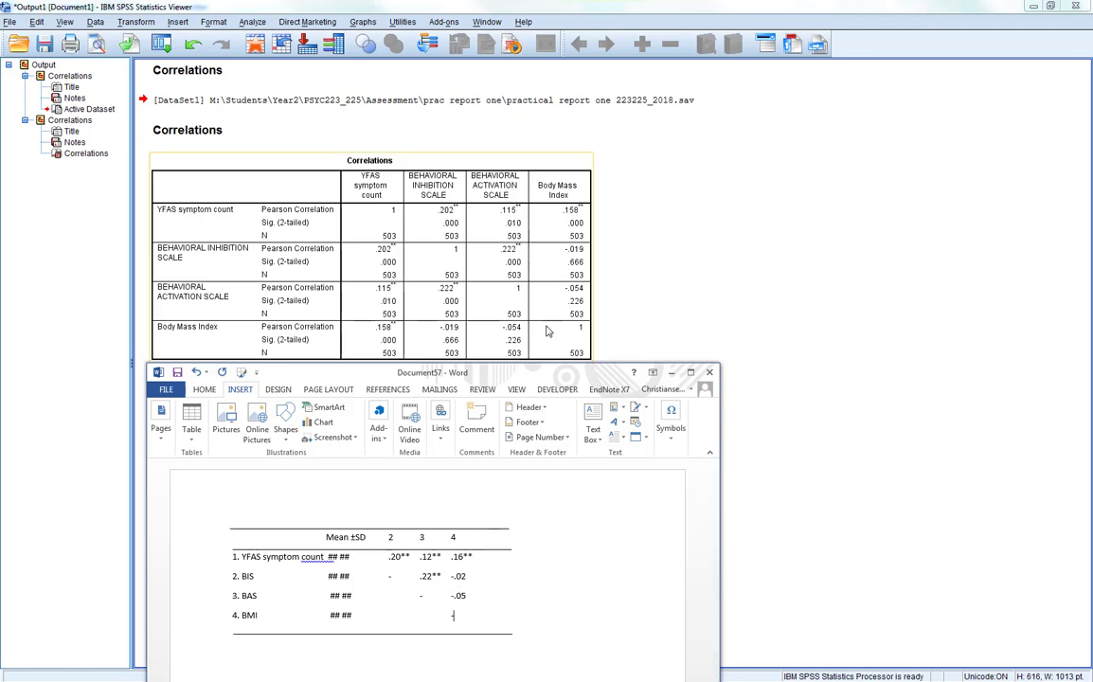
- Start the note '**' on a new line directly below the correlation table
left_click_drag(480, 380, 486, 404)
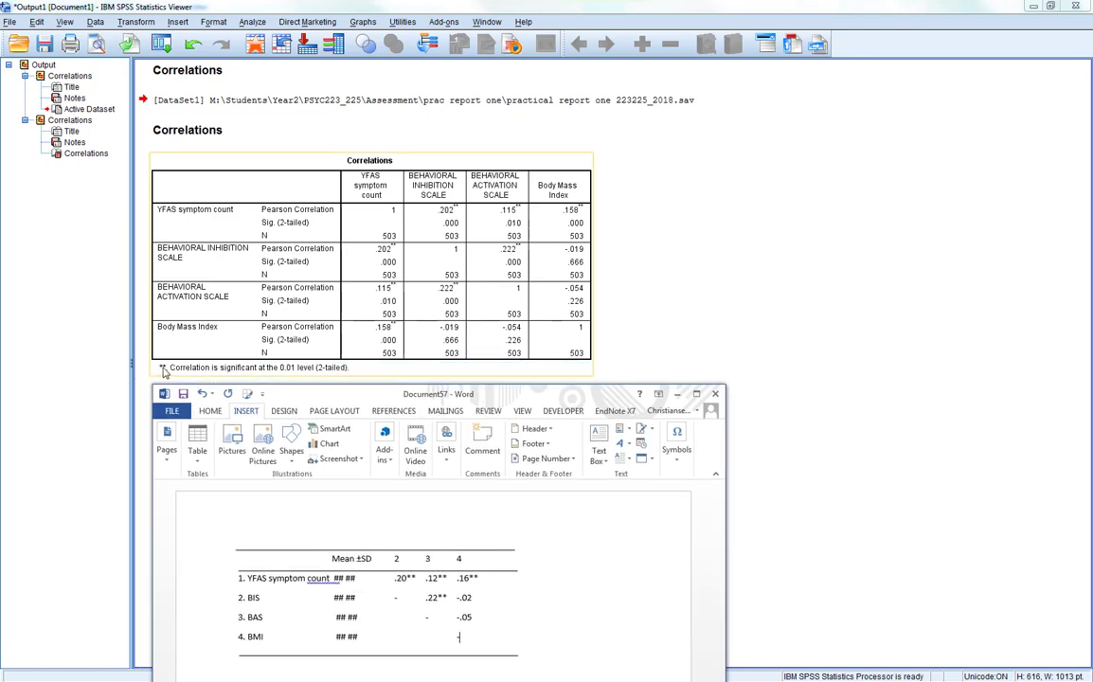
left_click_drag(294, 400, 302, 384)
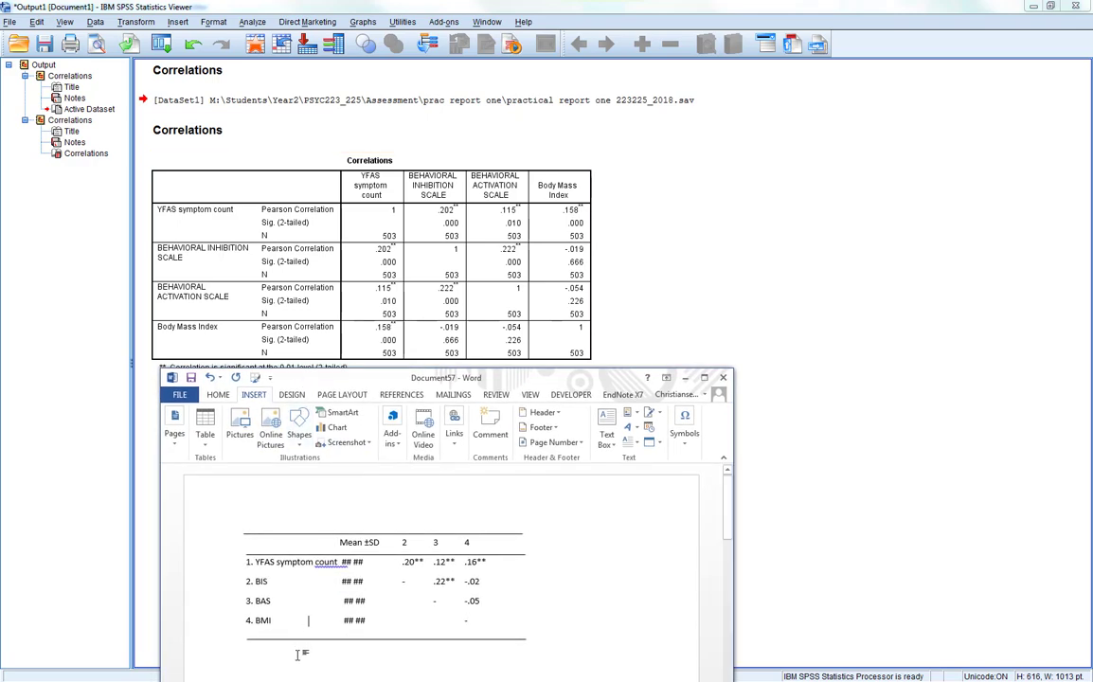
key("Return")
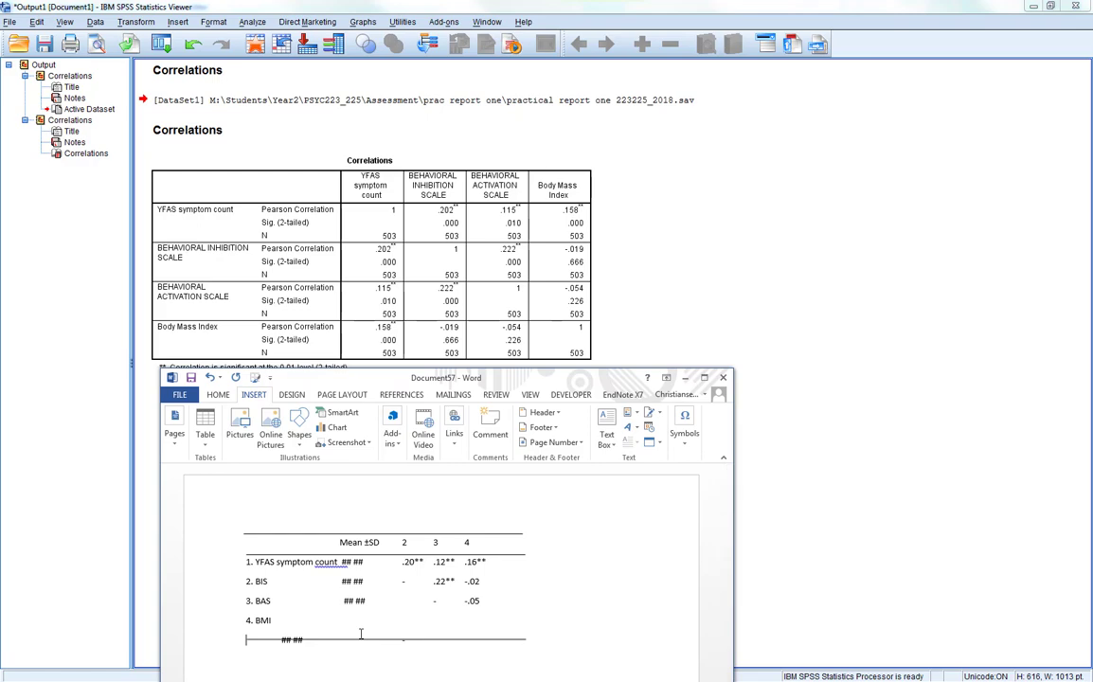
key("ctrl+z")
left_click(501, 622)
key("Down")
type("**")
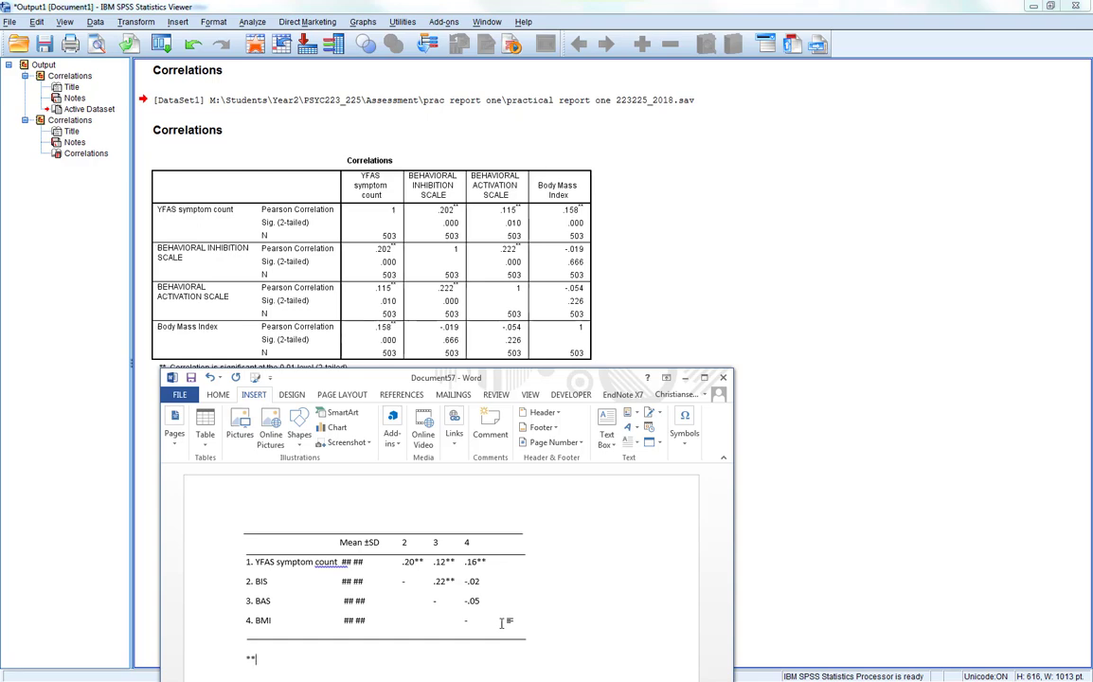